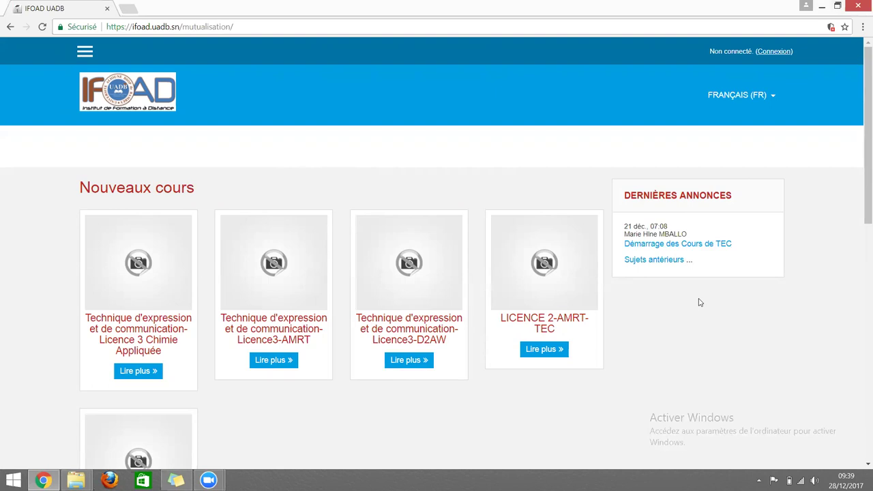
Go to the IFOAD UADB login page and zoom the page to 110%.
scroll(699, 302, "down", 5)
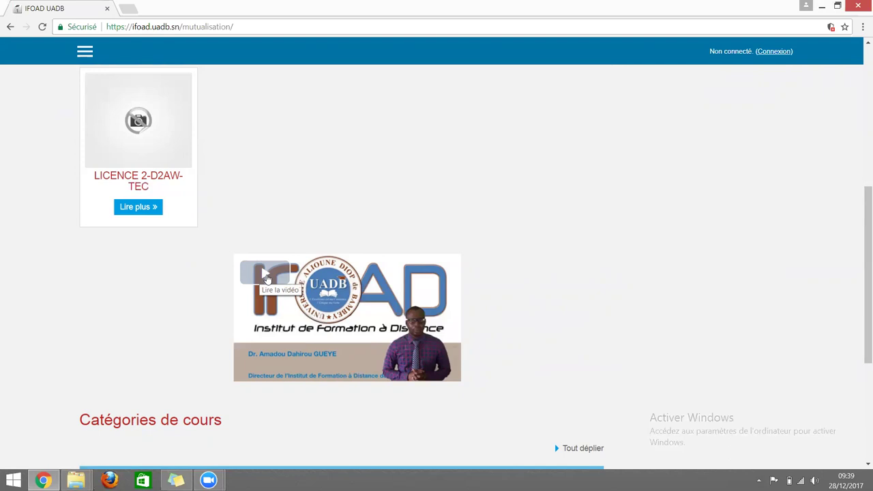
scroll(860, 253, "up", 1)
left_click_drag(860, 253, 859, 116)
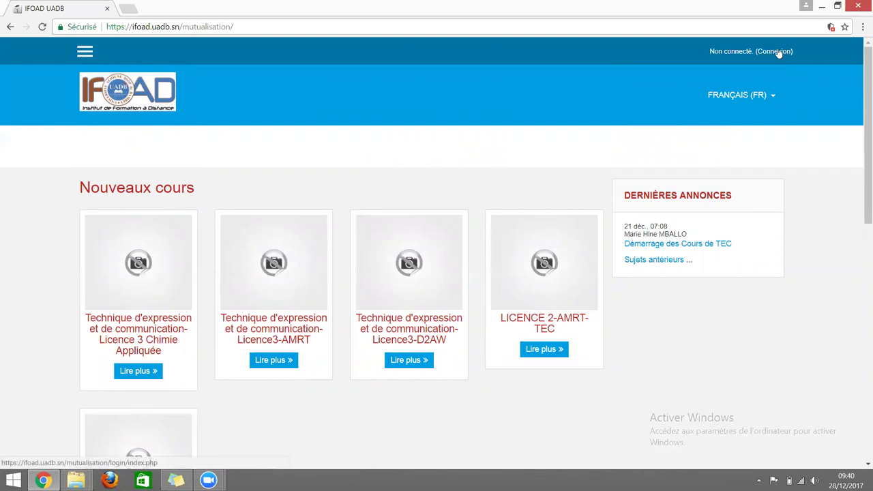
left_click(767, 51)
key("ctrl+plus")
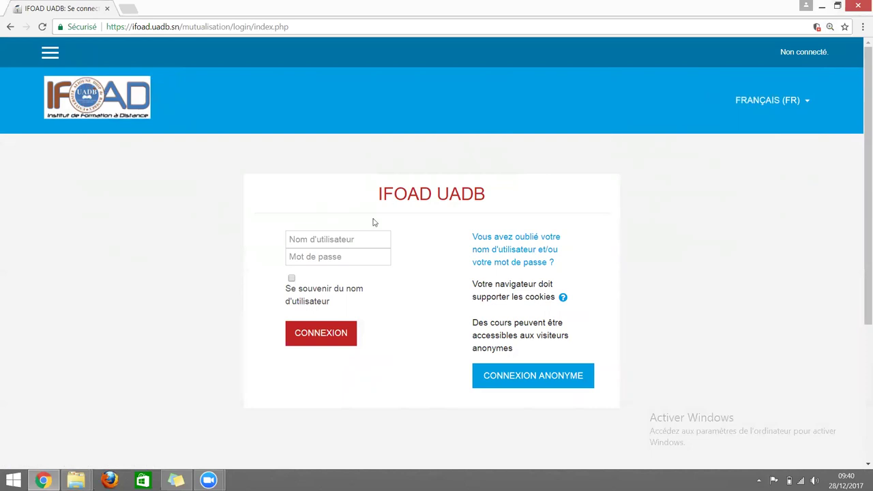
Enter the student account's username and password in the login form.
left_click(356, 238)
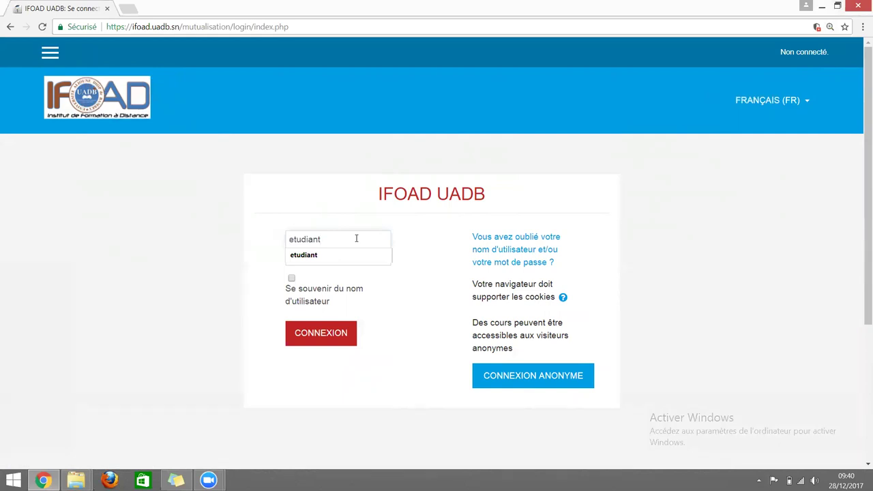
key("Tab")
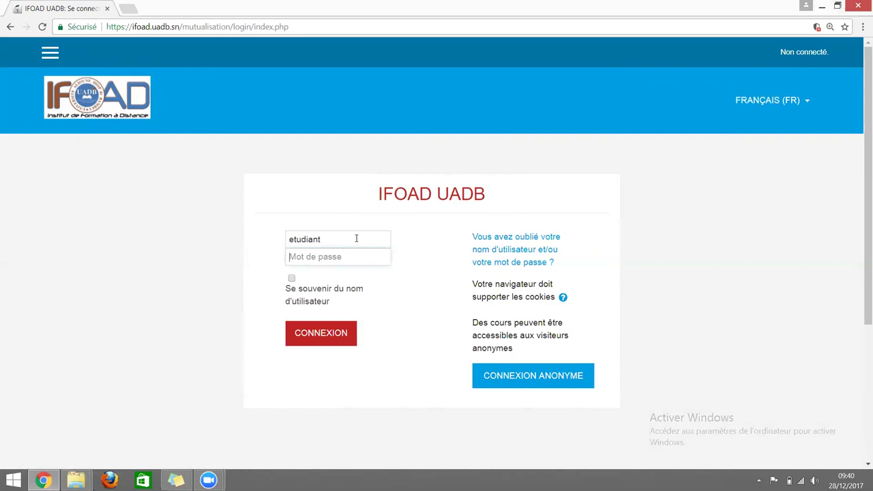
Submit the login with CONNEXION and dismiss Chrome's save-password offer.
left_click(336, 344)
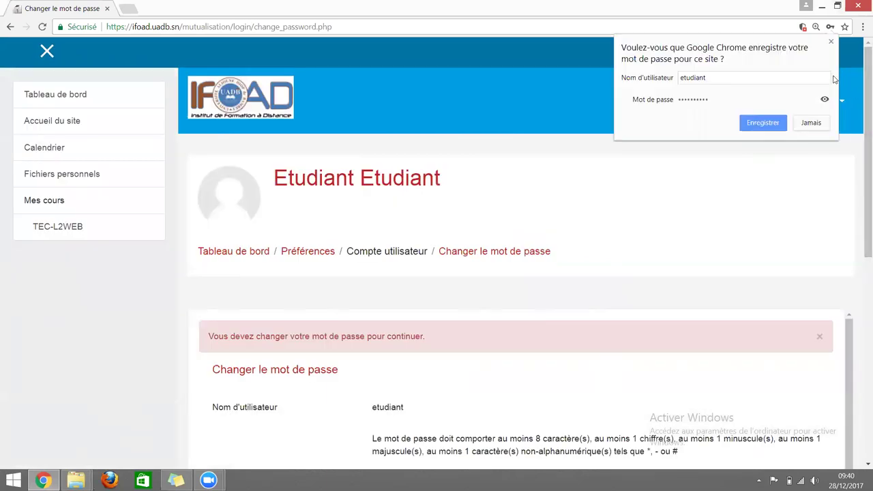
left_click(831, 45)
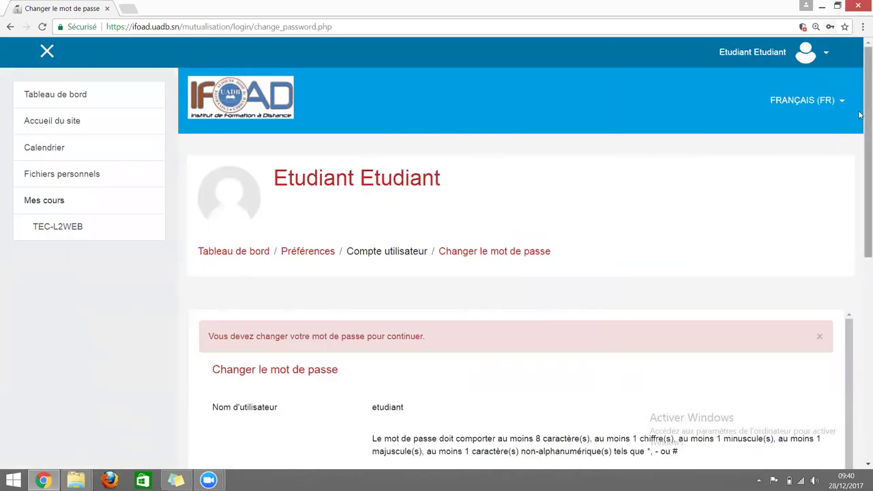
scroll(860, 116, "down", 1)
scroll(860, 116, "down", 1)
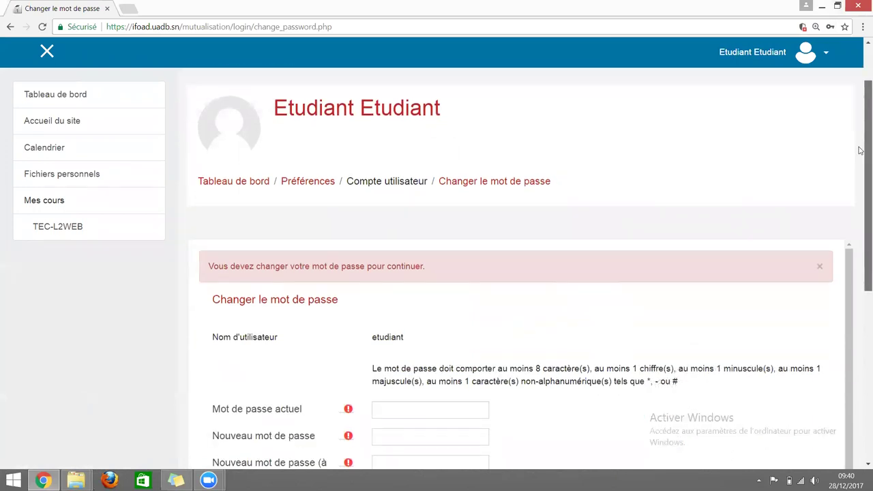
Reset the browser zoom to 100% and scroll down to the password change form.
left_click(861, 27)
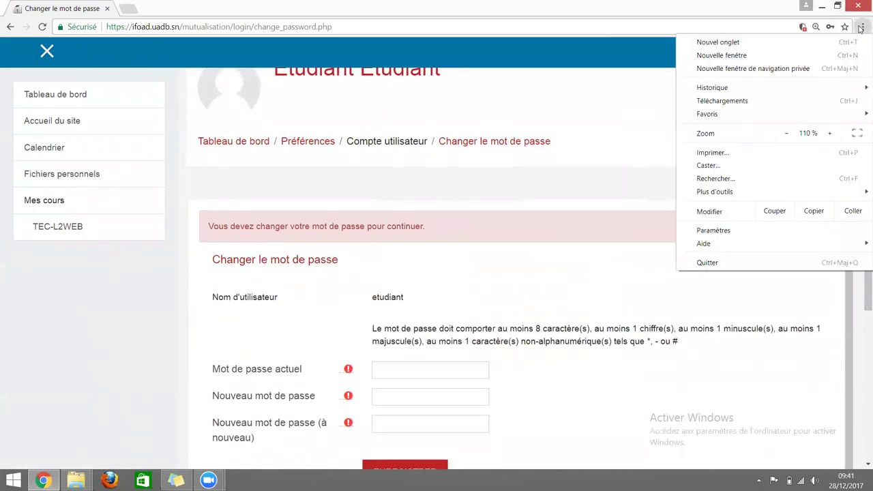
left_click(791, 133)
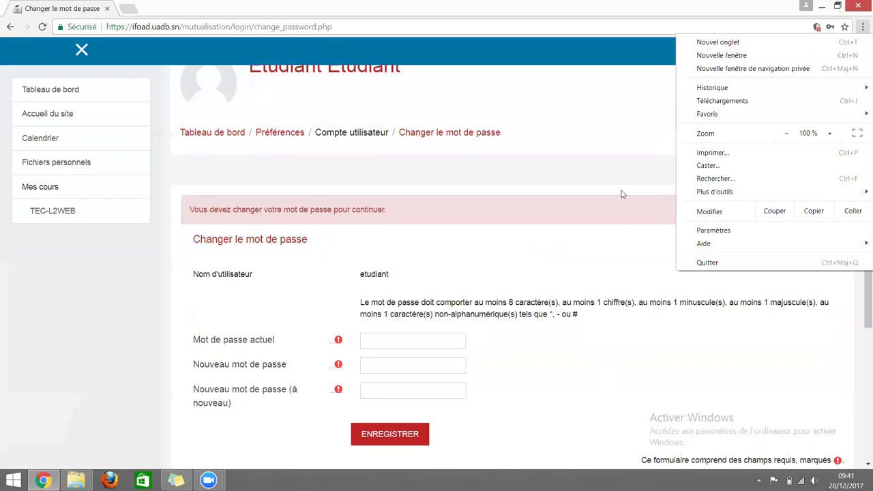
left_click(618, 187)
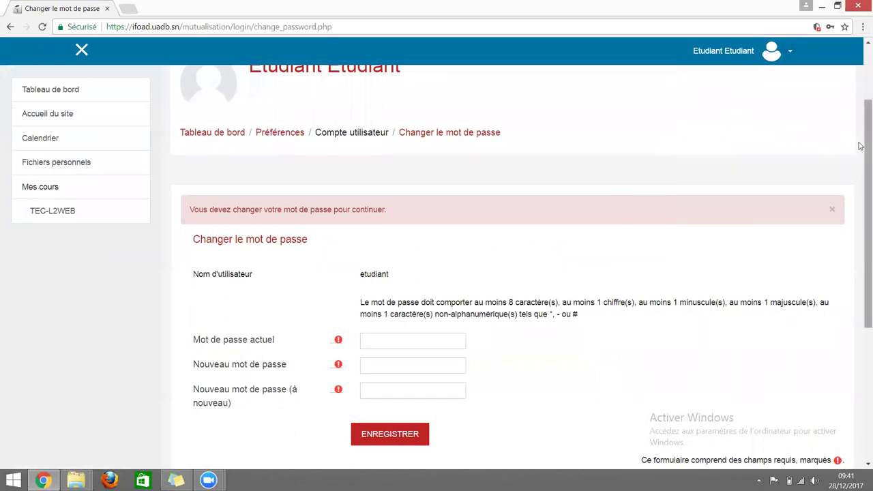
scroll(858, 167, "down", 1)
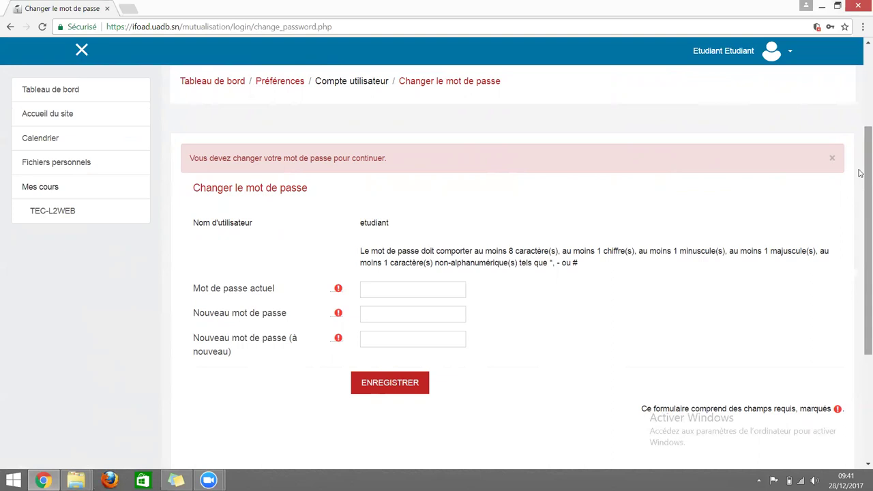
Enter the current password and the new password twice, then save with ENREGISTRER.
left_click(403, 288)
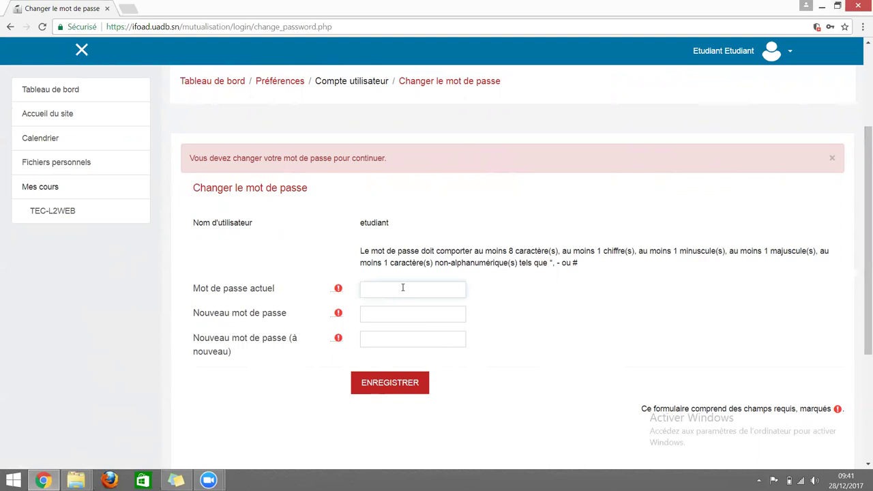
type("••••••••")
left_click(383, 320)
type("•••••••")
left_click(379, 338)
type("•••••")
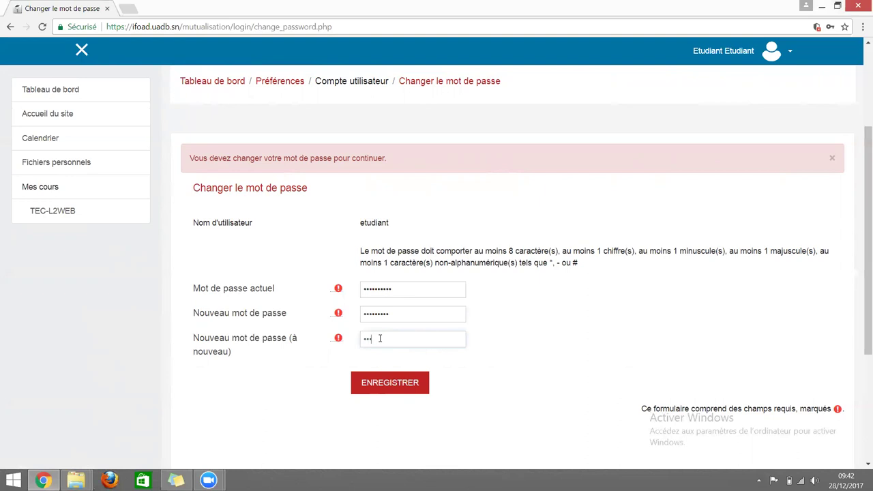
type("••••")
left_click(389, 384)
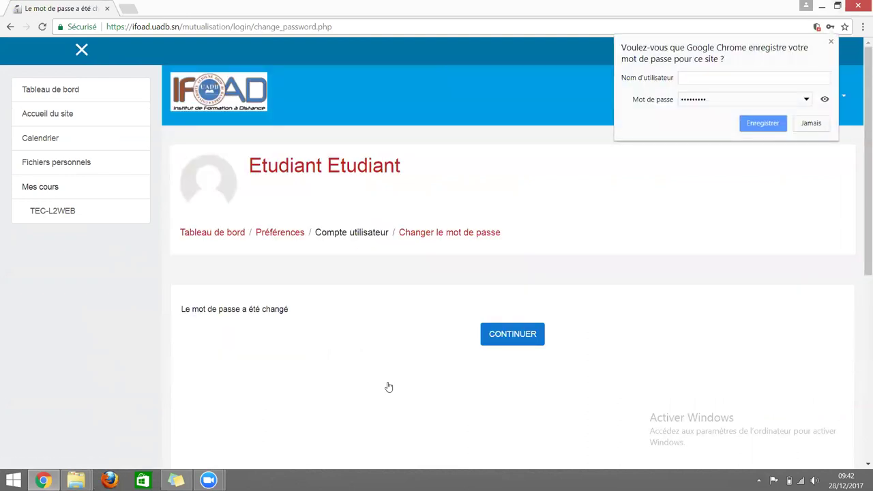
Dismiss the save-password popup and continue to Tableau de bord's Vue d'ensemble des cours.
left_click(831, 43)
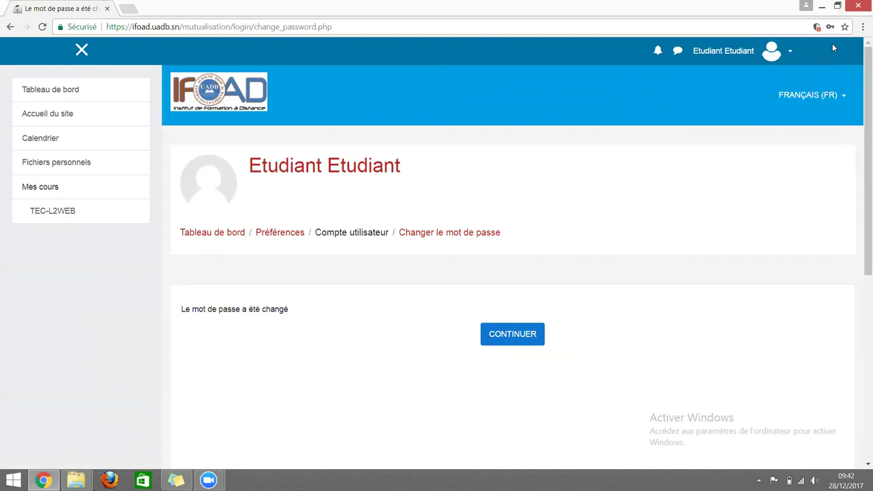
left_click(527, 337)
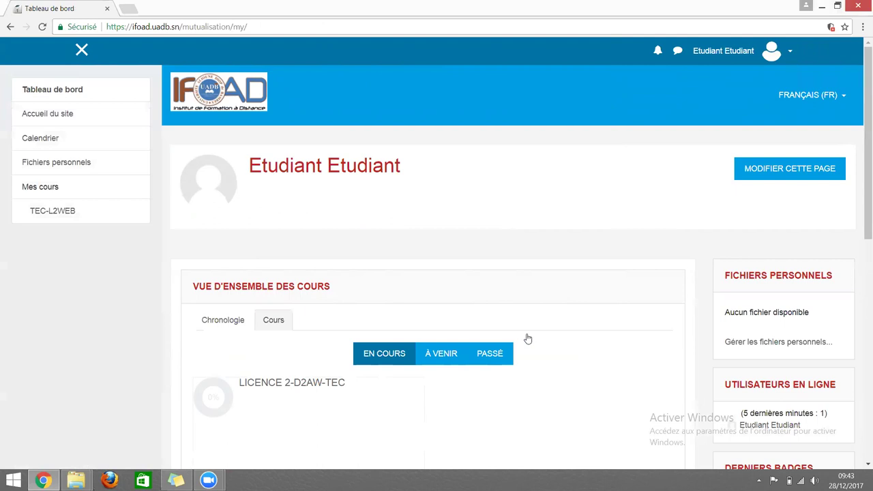
left_click_drag(859, 140, 859, 172)
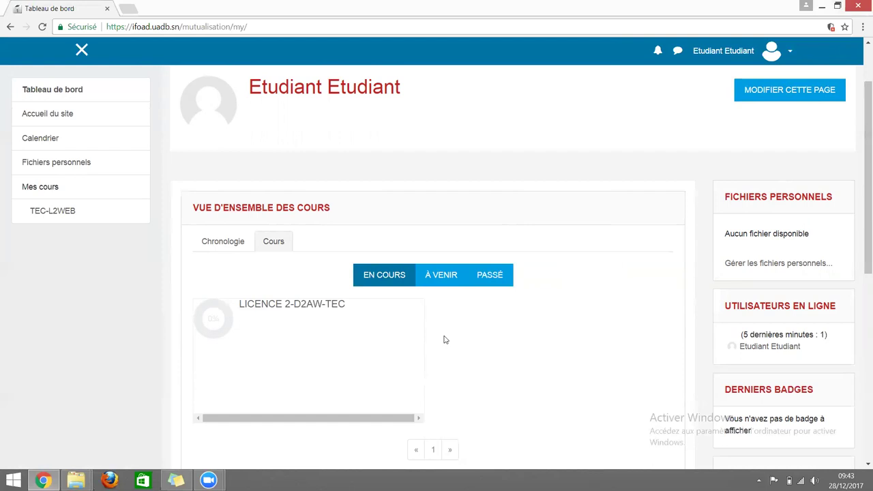
Open LICENCE 2-D2AW-TEC and scroll down to PRESENTATION GENERALE and the videos.
left_click(302, 310)
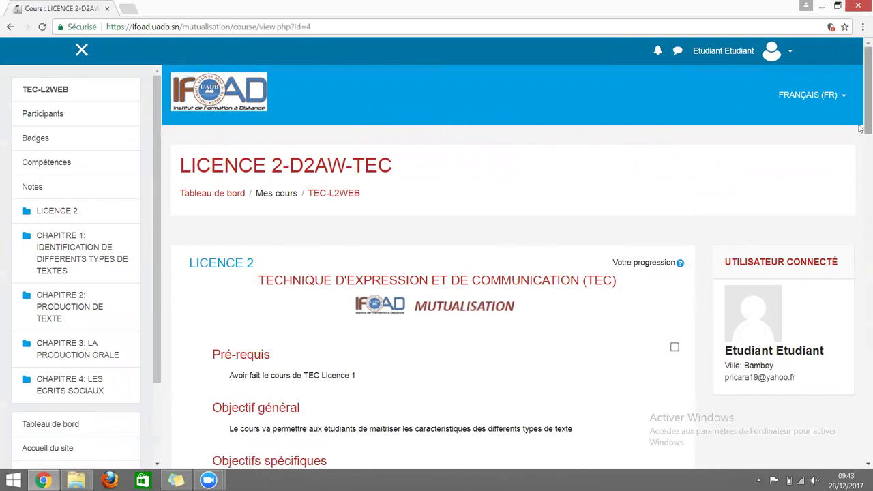
left_click_drag(861, 131, 861, 158)
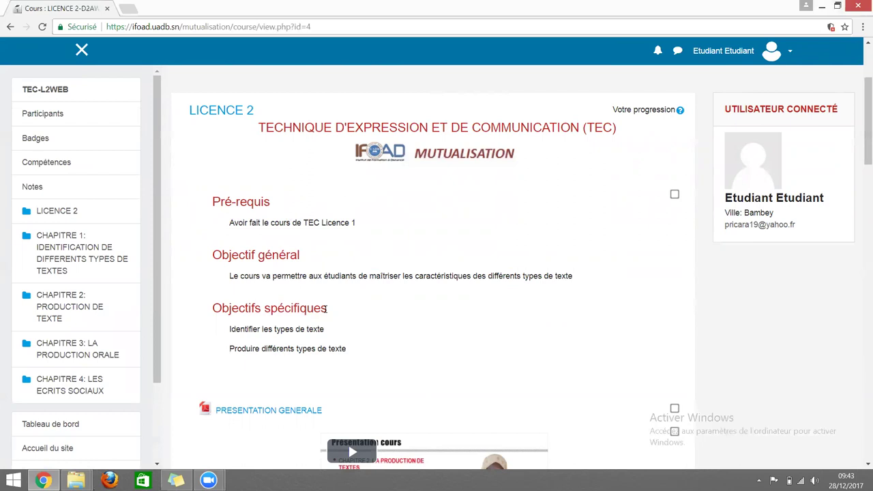
left_click_drag(861, 120, 861, 169)
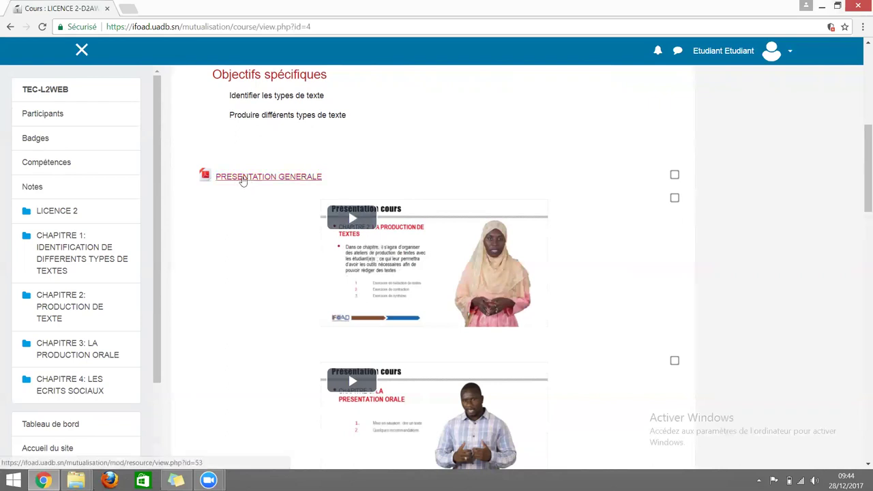
Scroll through the PRESENTATION-TEC-L2.pdf slides, then go back to the course page.
left_click(242, 179)
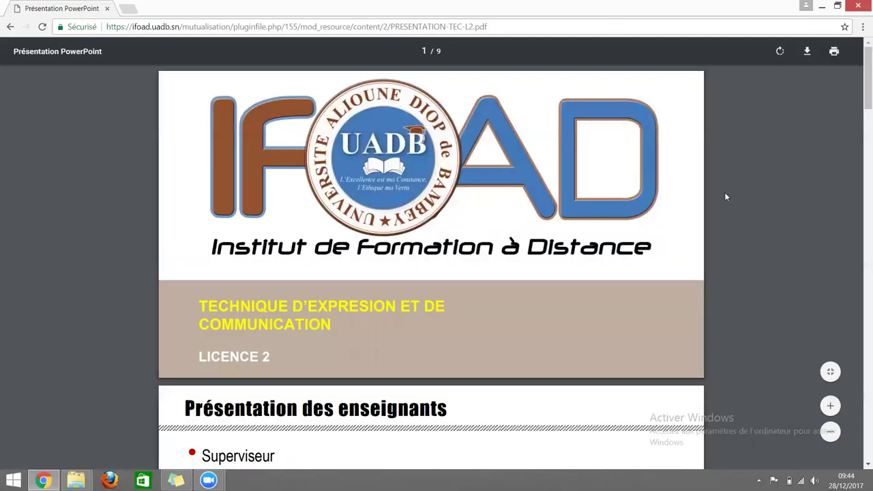
scroll(859, 175, "down", 1)
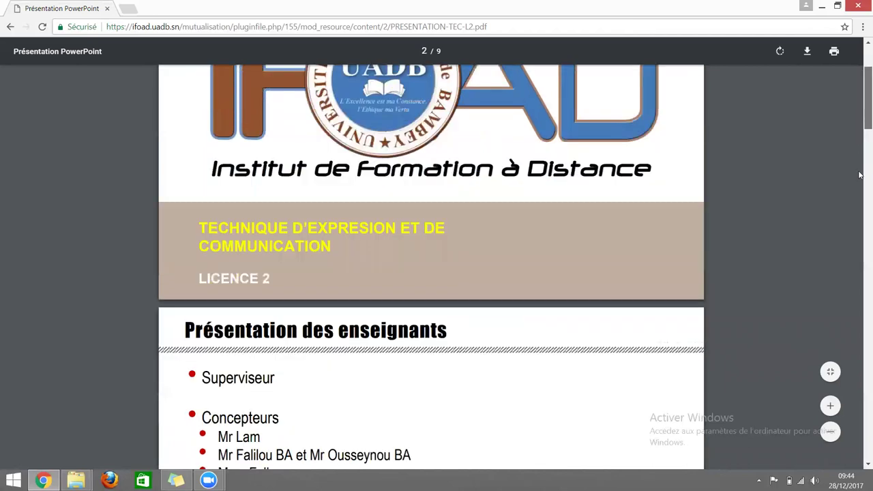
scroll(860, 175, "down", 10)
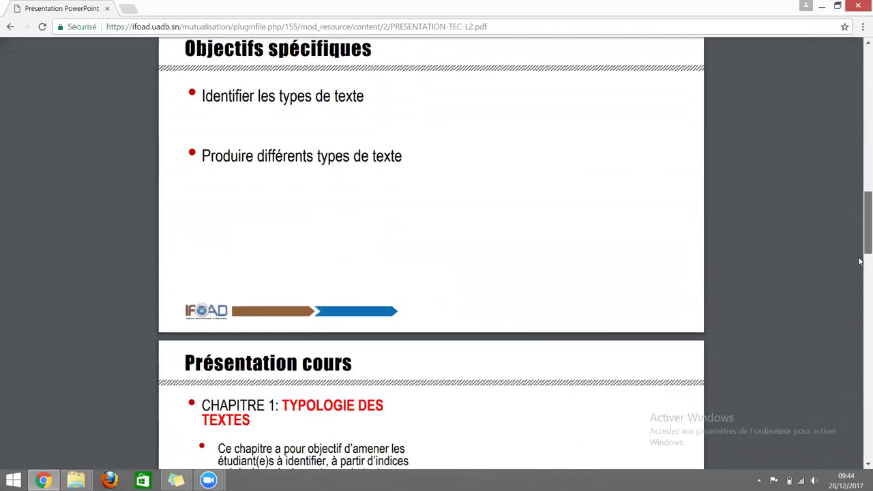
scroll(860, 261, "down", 4)
left_click_drag(860, 282, 860, 94)
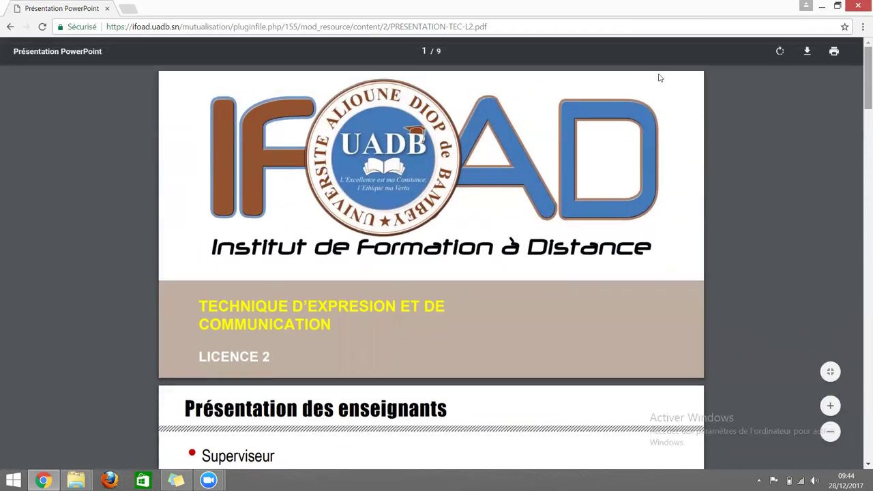
left_click(7, 27)
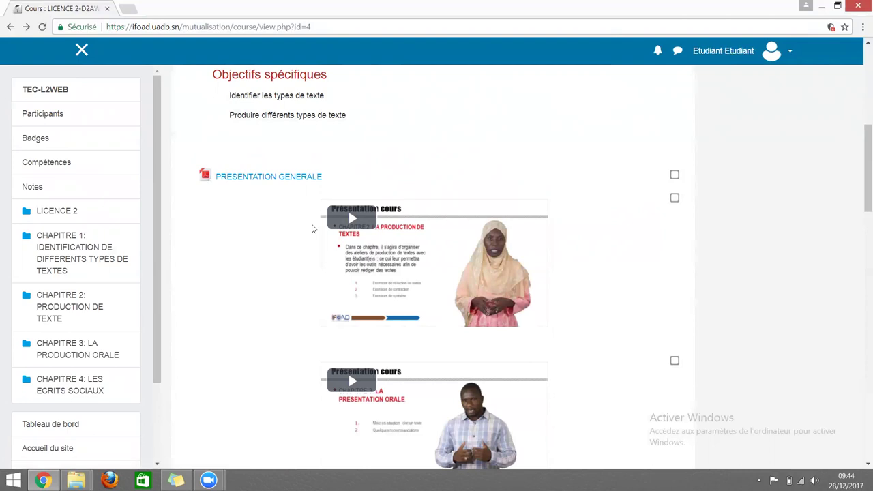
Play the first presentation video for a few seconds, then pause it at 3:05 remaining.
left_click(352, 218)
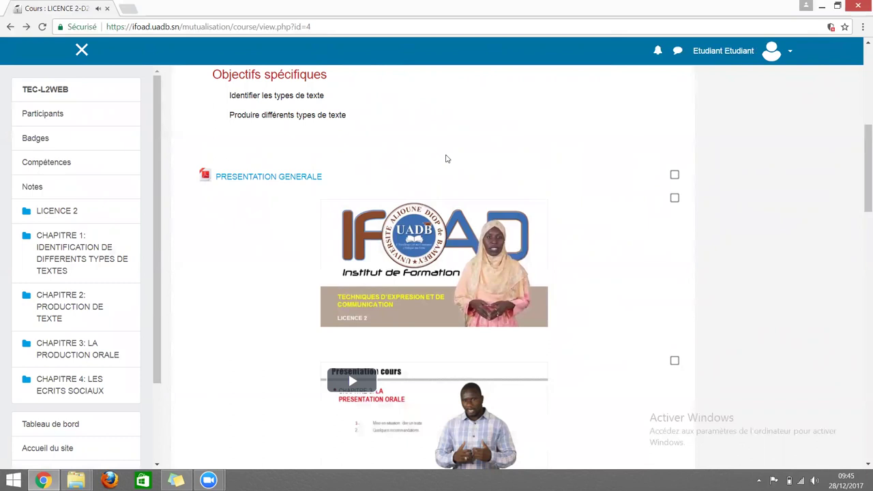
mouse_move(334, 321)
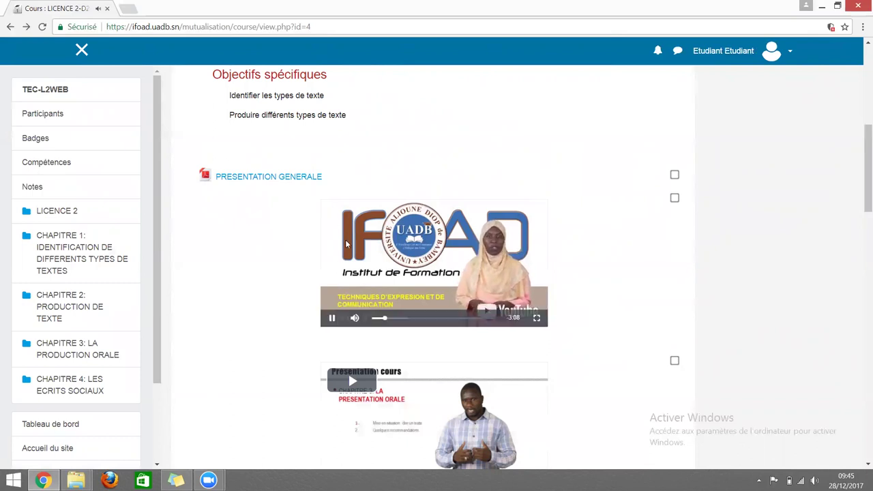
left_click(333, 318)
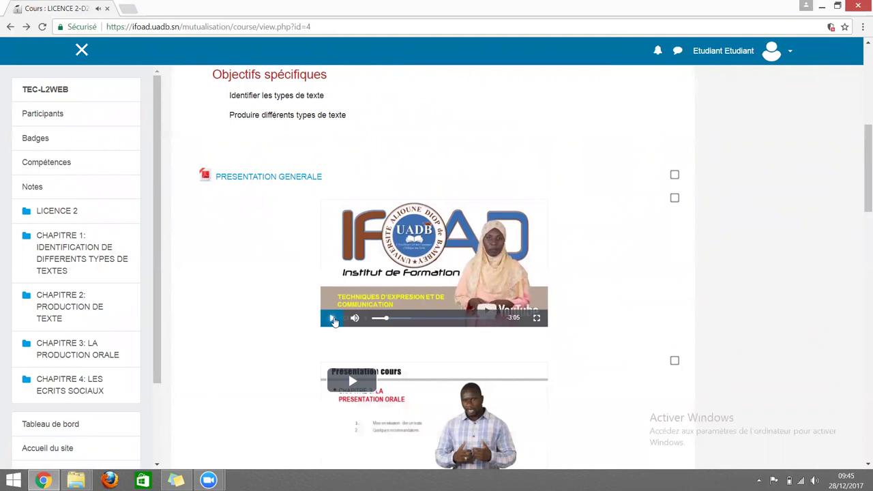
left_click_drag(860, 156, 859, 177)
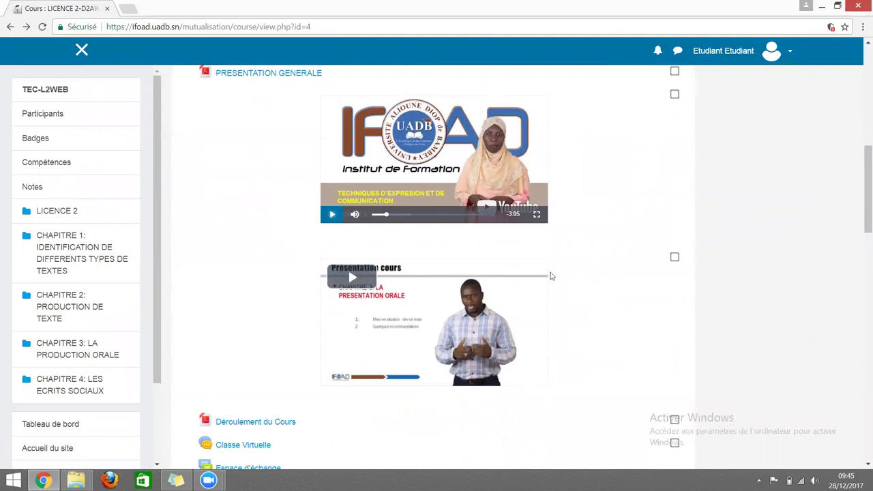
Scroll past the lesson videos and open the Classe Virtuelle chat activity.
left_click_drag(863, 175, 863, 226)
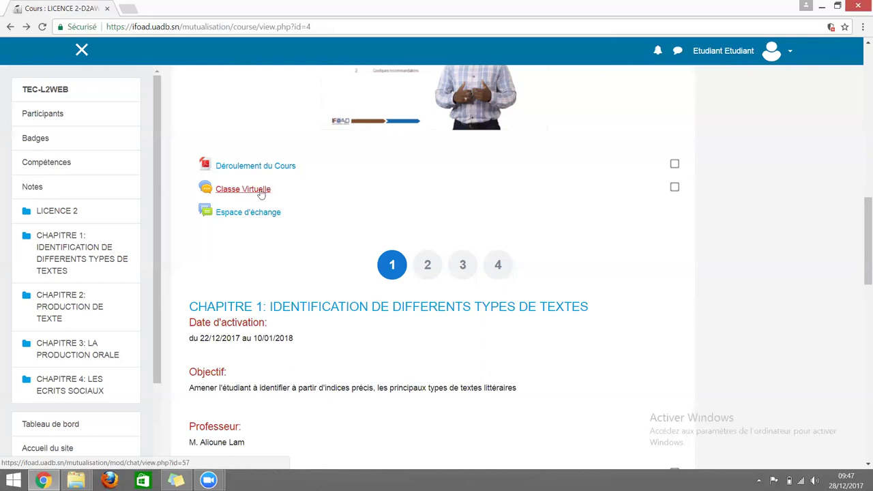
left_click(259, 194)
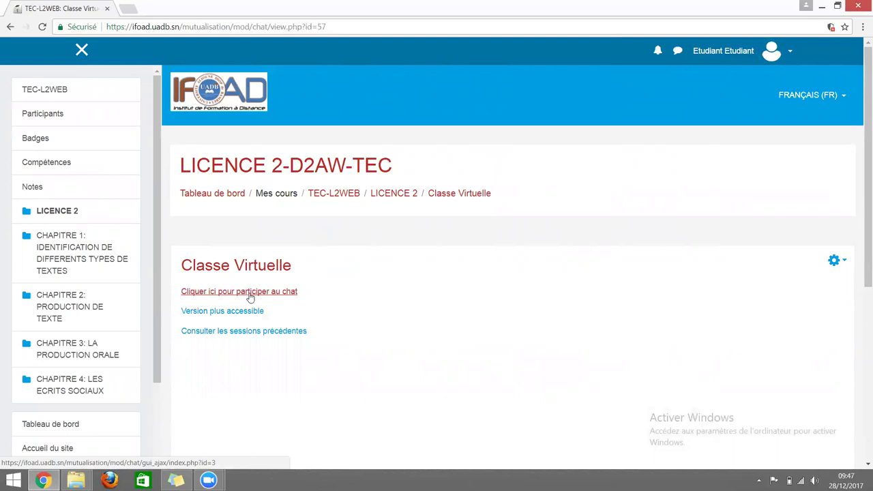
Go back from Classe Virtuelle to the LICENCE 2-D2AW-TEC course page.
left_click(9, 27)
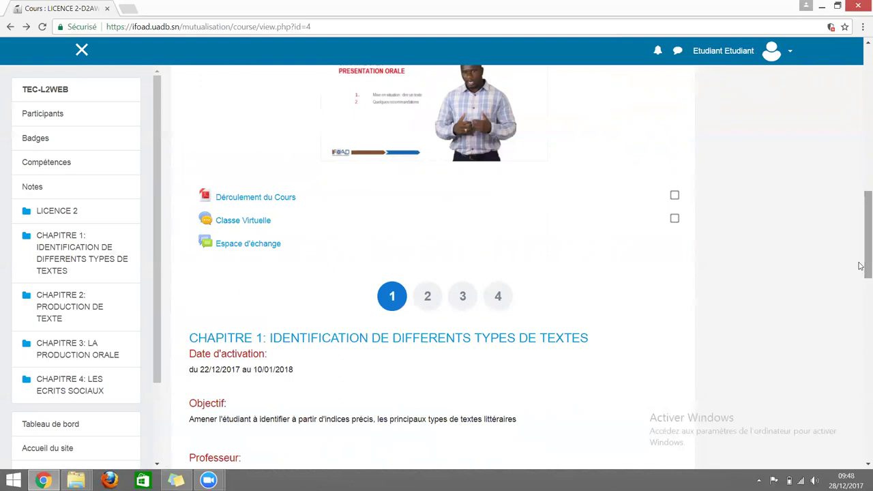
scroll(862, 263, "down", 2)
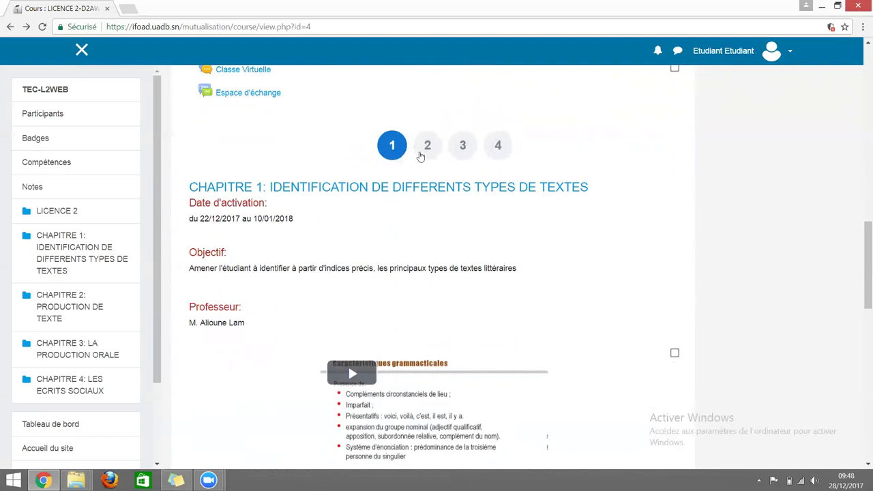
left_click(429, 150)
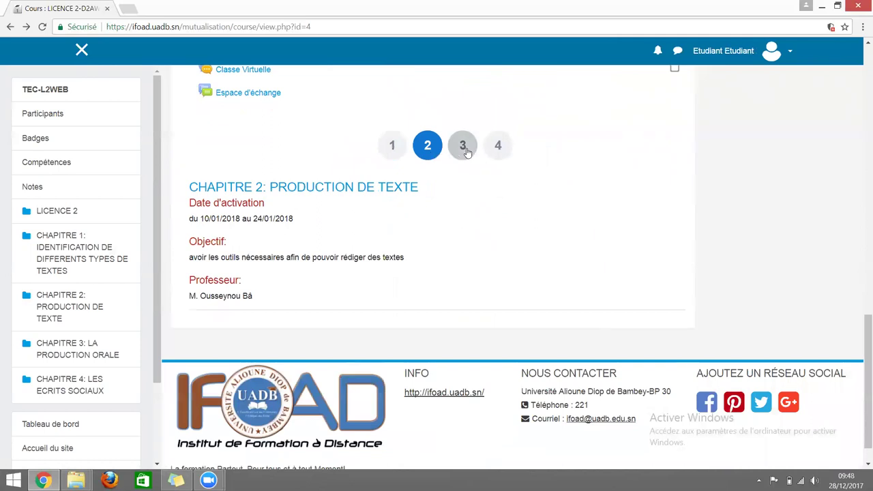
left_click(464, 149)
left_click(498, 151)
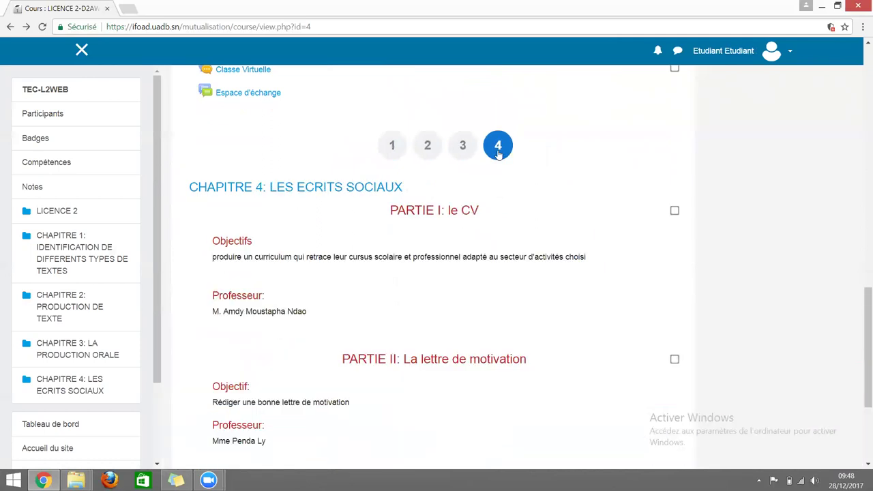
left_click(392, 145)
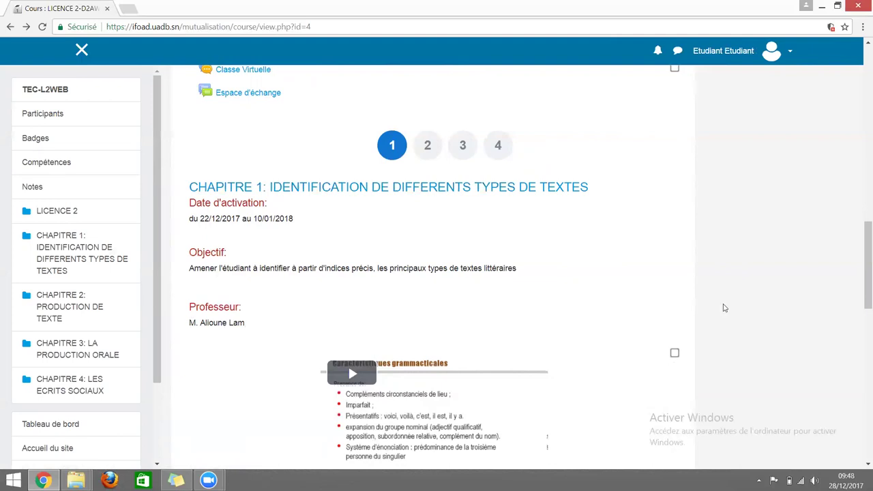
scroll(725, 308, "down", 3)
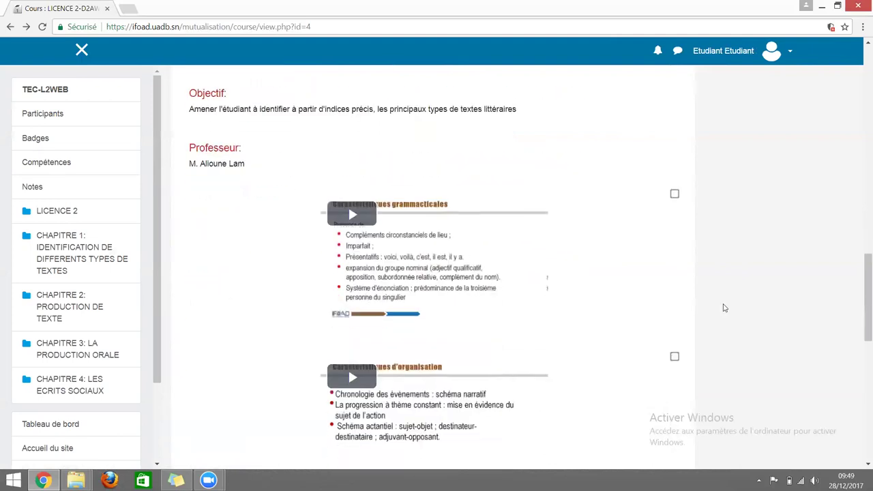
scroll(724, 308, "down", 1)
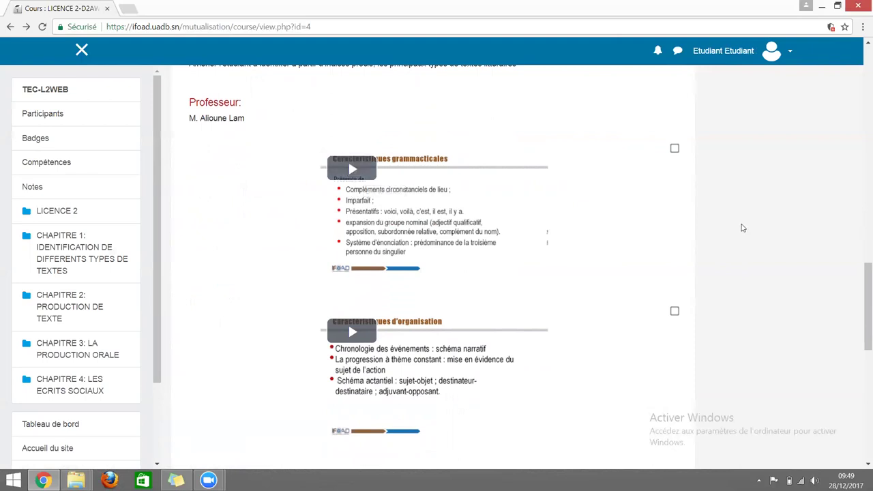
scroll(743, 228, "down", 5)
scroll(742, 228, "down", 2)
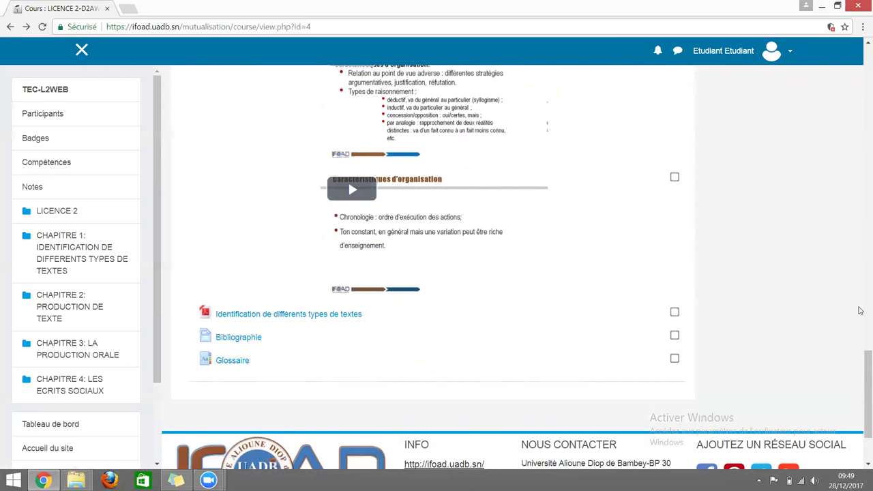
left_click_drag(859, 378, 859, 76)
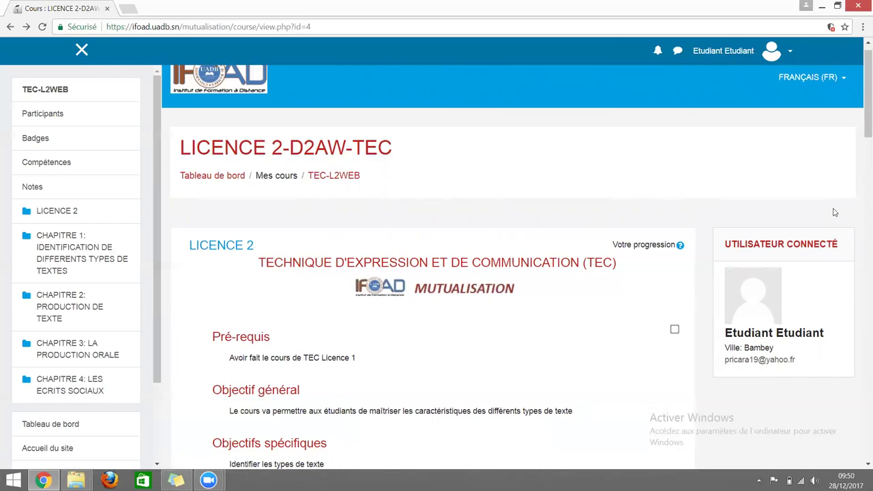
Log out via Déconnexion in the top-right user menu.
left_click(791, 54)
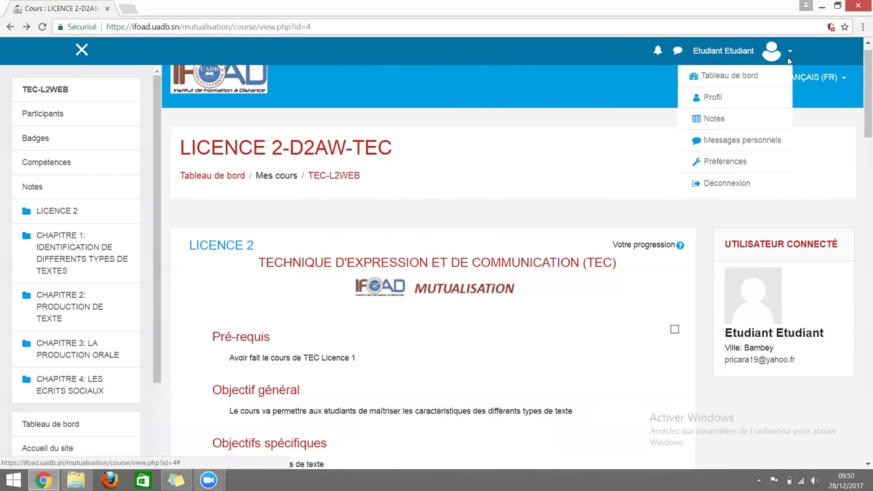
left_click(717, 184)
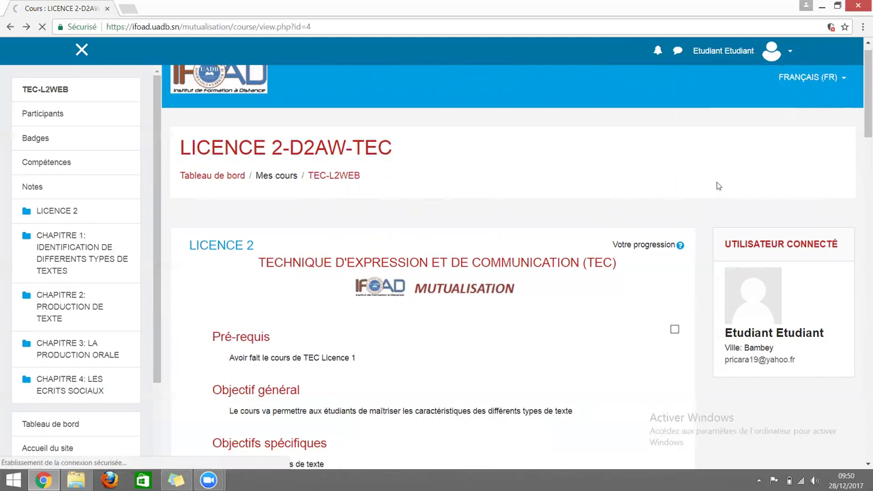